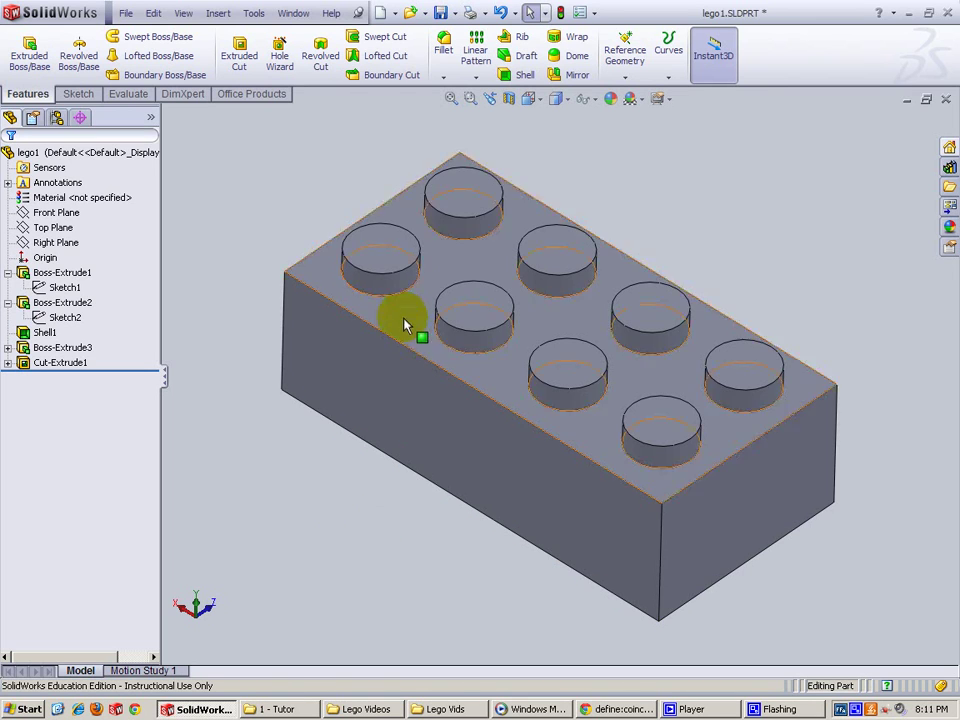
# Fillet one vertical corner edge of the brick with a constant radius of 0.10 in
pyautogui.click(444, 78)
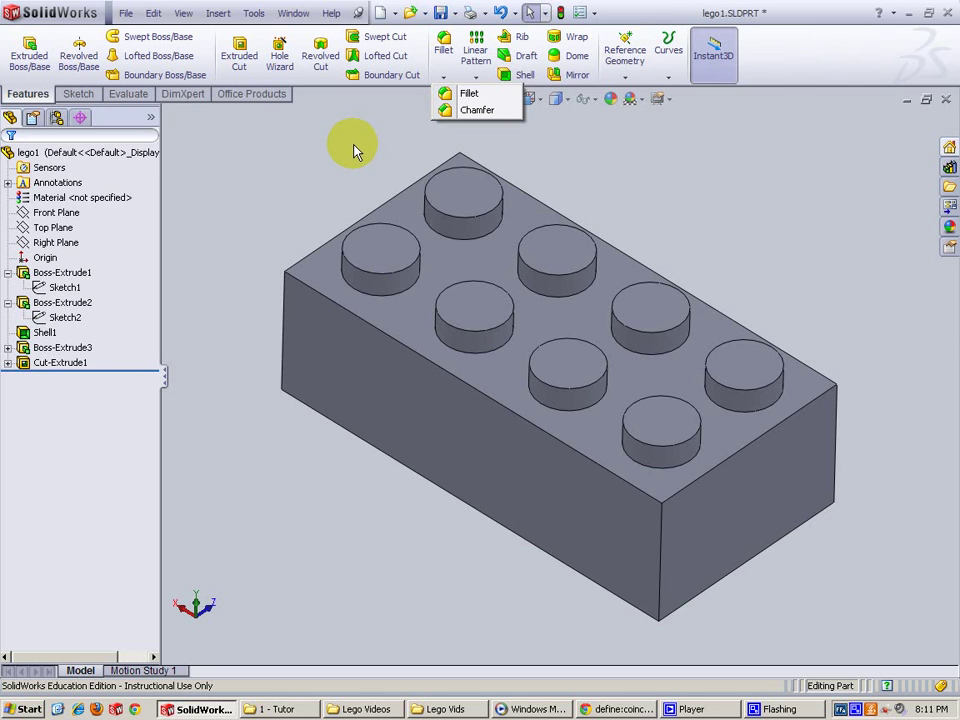
pyautogui.click(461, 100)
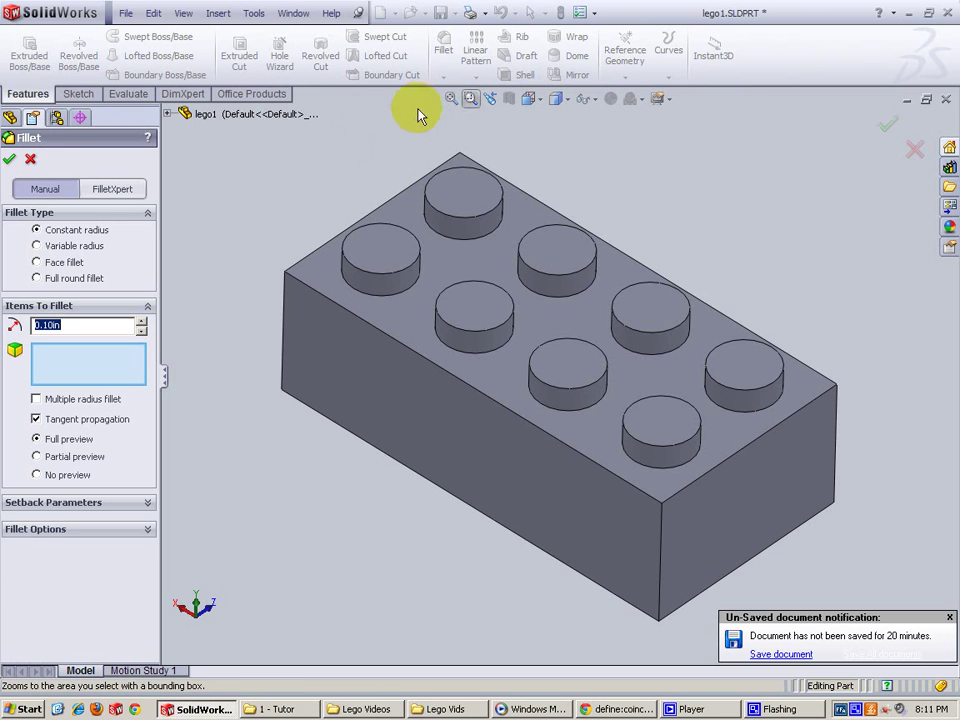
pyautogui.click(285, 331)
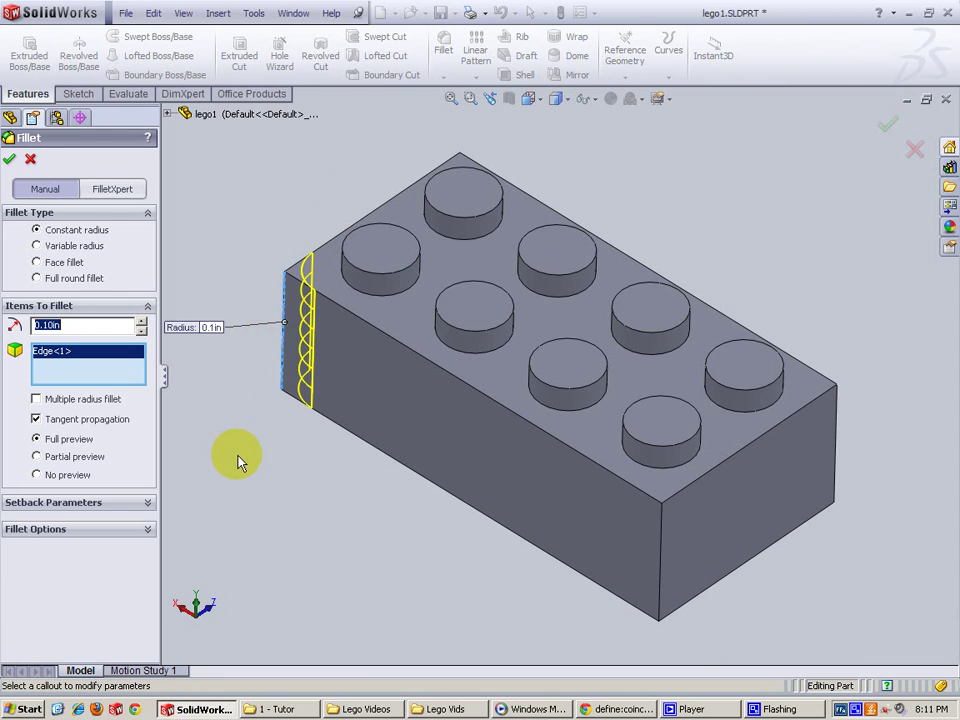
pyautogui.moveTo(233, 435); pyautogui.dragTo(236, 558, button='middle')
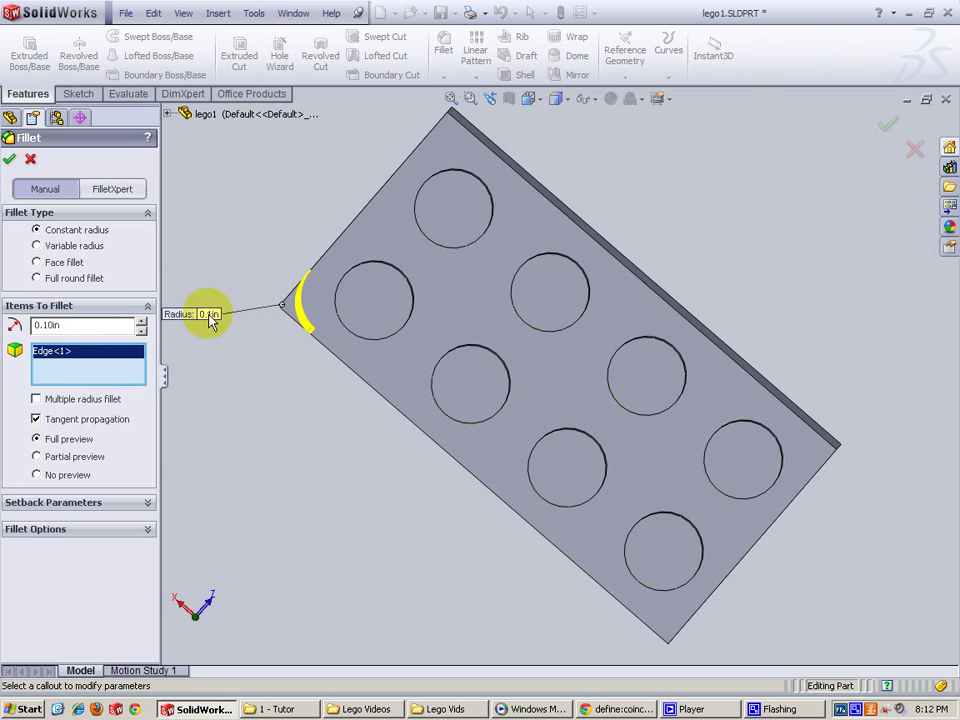
pyautogui.click(9, 159)
pyautogui.moveTo(210, 237); pyautogui.dragTo(360, 224, button='middle')
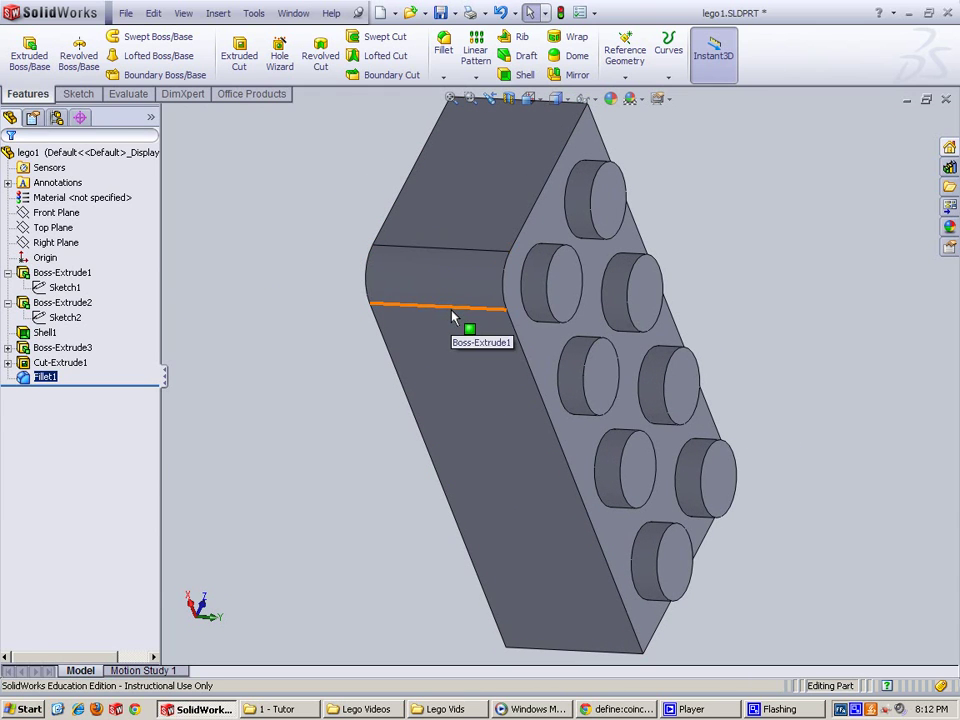
pyautogui.moveTo(452, 317); pyautogui.dragTo(274, 319, button='middle')
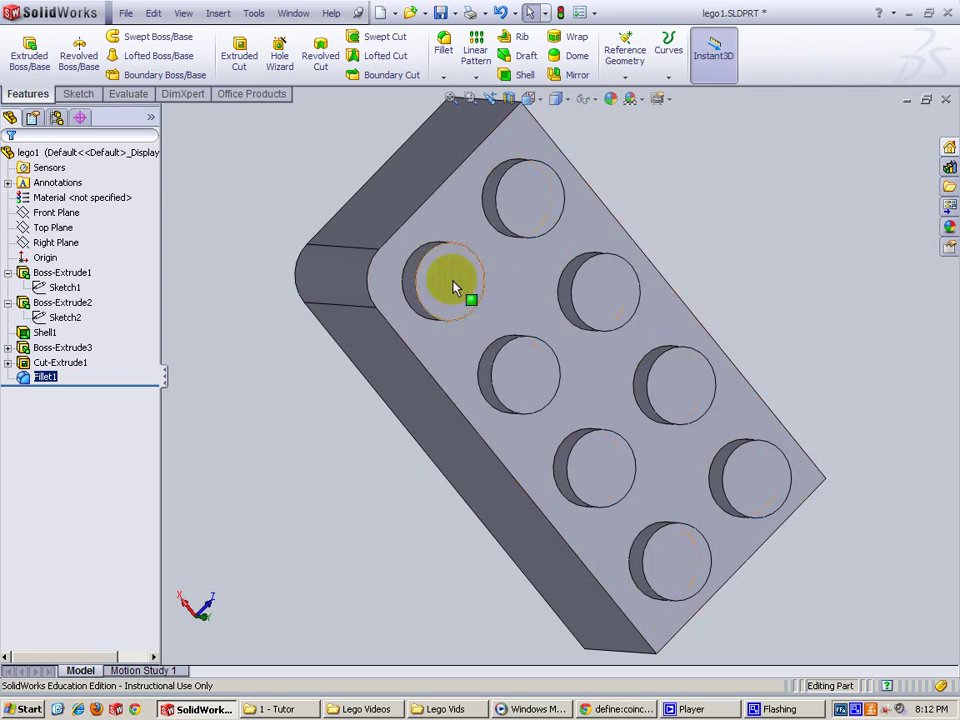
# Examine the rounded corner in the Shaded display style and restore Shaded With Edges
pyautogui.click(567, 102)
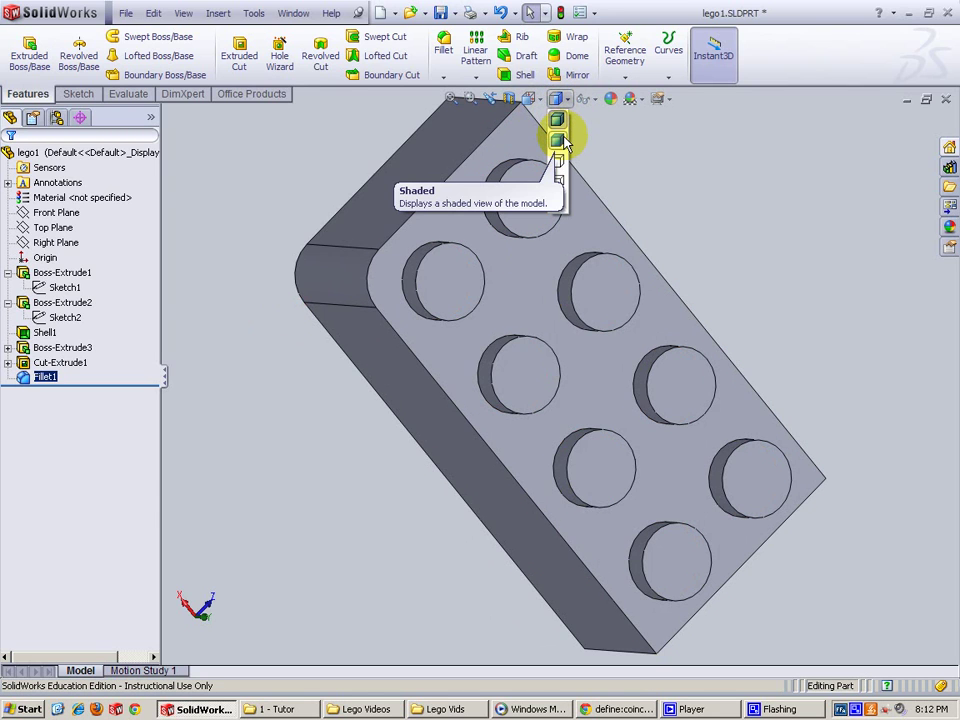
pyautogui.click(562, 146)
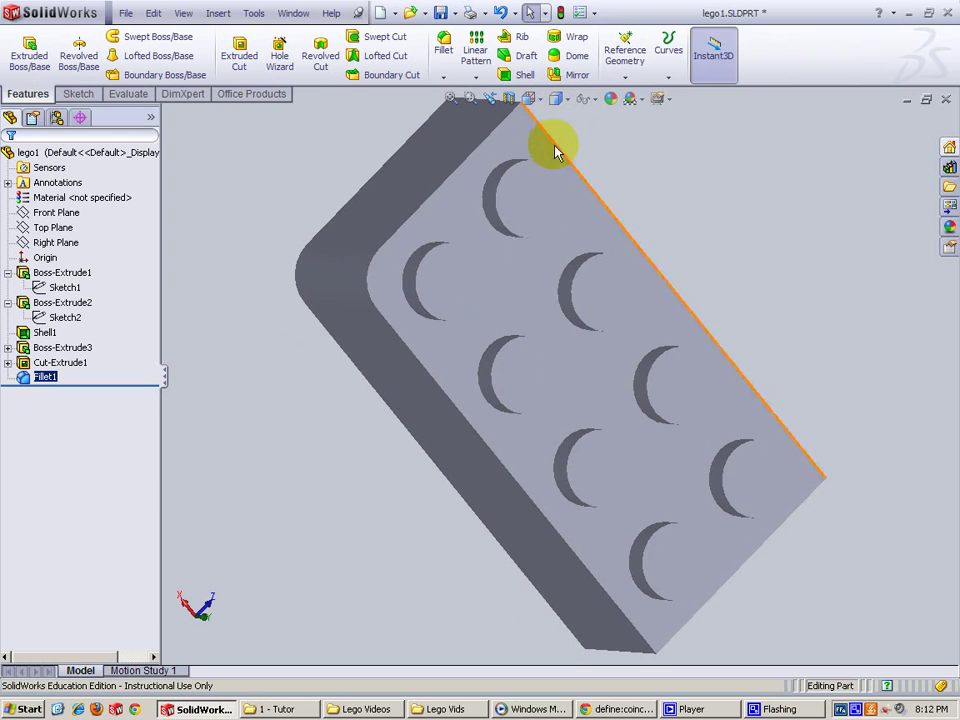
pyautogui.moveTo(386, 392)
pyautogui.mouseDown(button='middle')
pyautogui.moveTo(373, 308)
pyautogui.moveTo(388, 174)
pyautogui.moveTo(439, 193)
pyautogui.moveTo(456, 253)
pyautogui.moveTo(422, 344)
pyautogui.moveTo(469, 401)
pyautogui.moveTo(388, 369)
pyautogui.moveTo(437, 360)
pyautogui.moveTo(435, 231)
pyautogui.moveTo(452, 251)
pyautogui.mouseUp(button='middle')
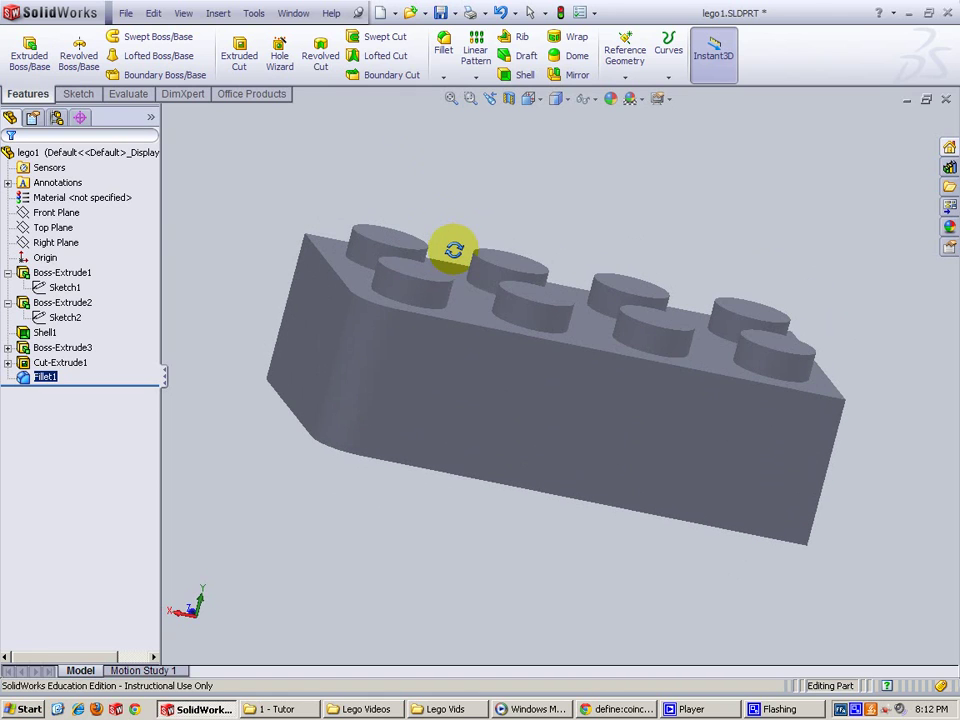
pyautogui.click(563, 99)
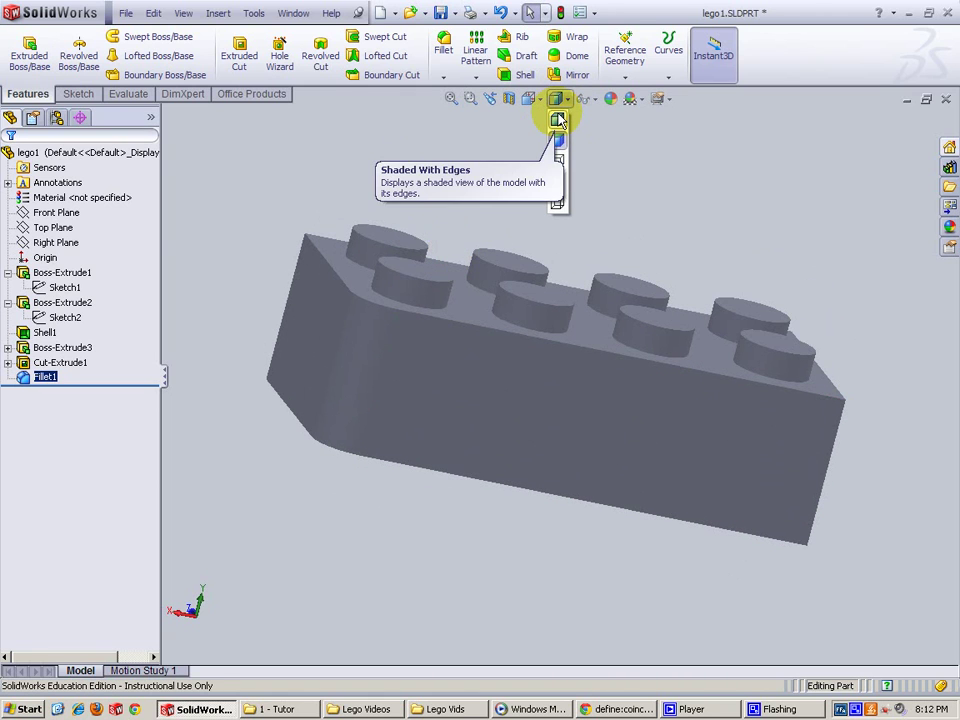
pyautogui.click(558, 120)
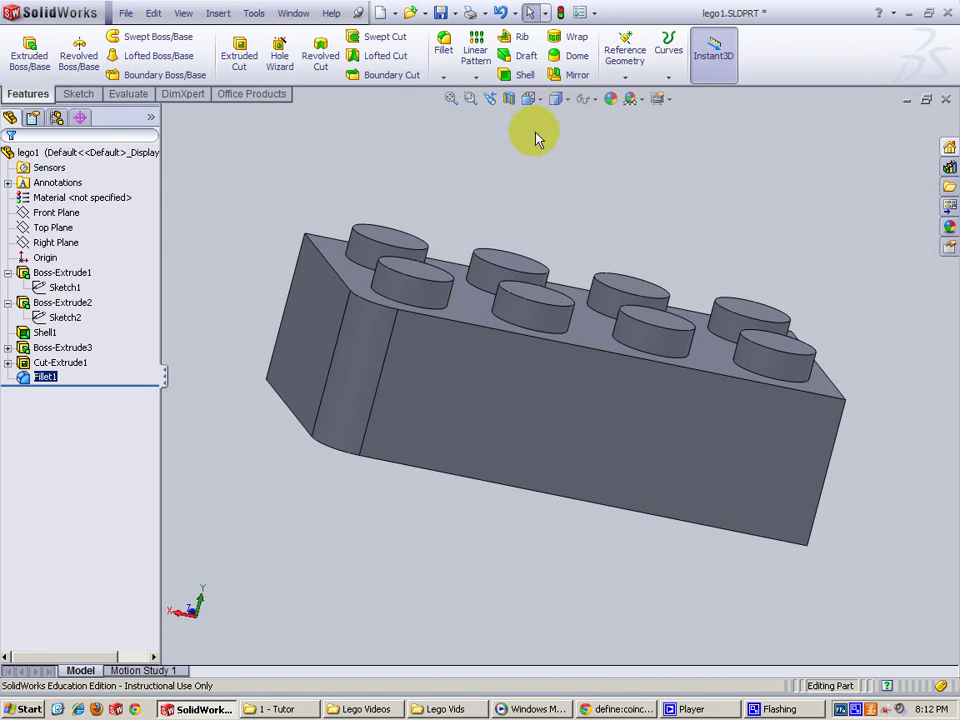
# Chamfer the other vertical corner edge of the same short end with a 0.10 in distance at 45 degrees
pyautogui.moveTo(282, 338); pyautogui.dragTo(340, 457, button='middle')
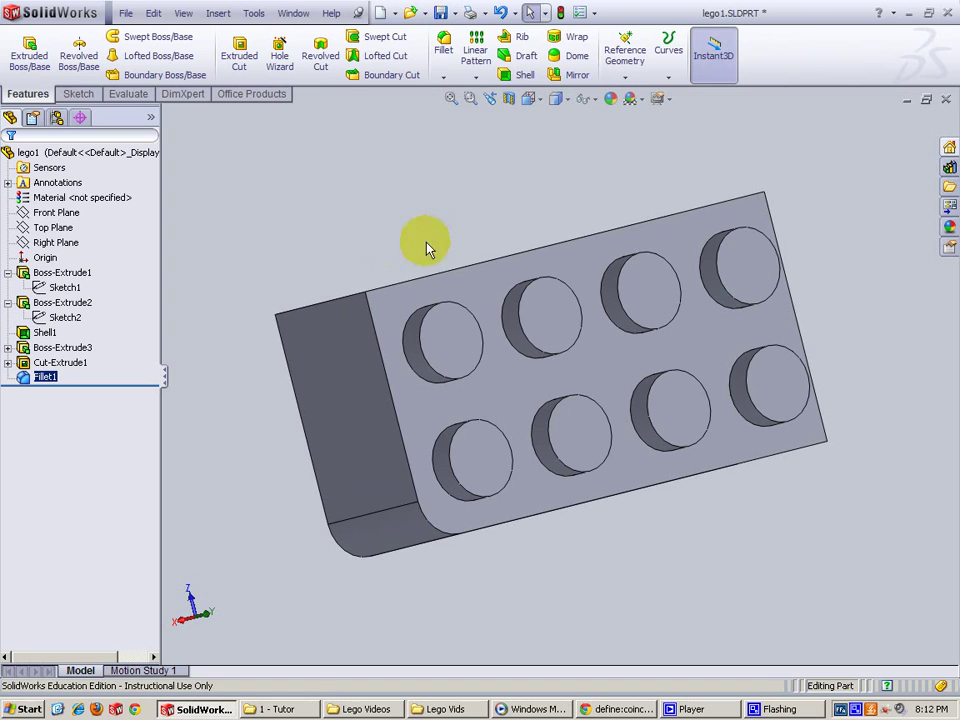
pyautogui.click(443, 76)
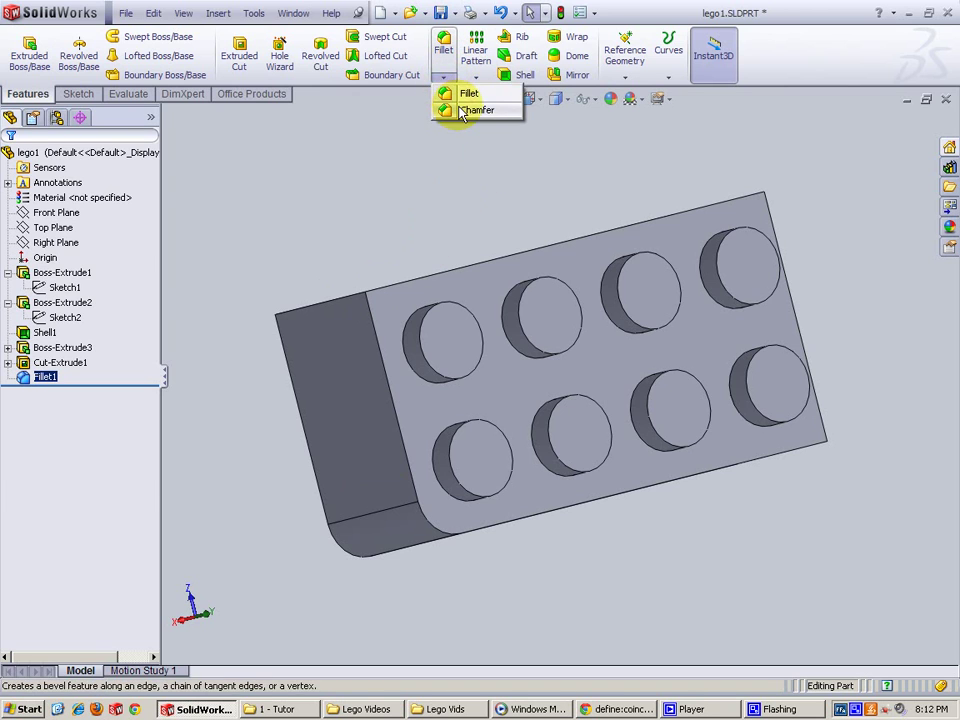
pyautogui.click(450, 110)
pyautogui.click(332, 304)
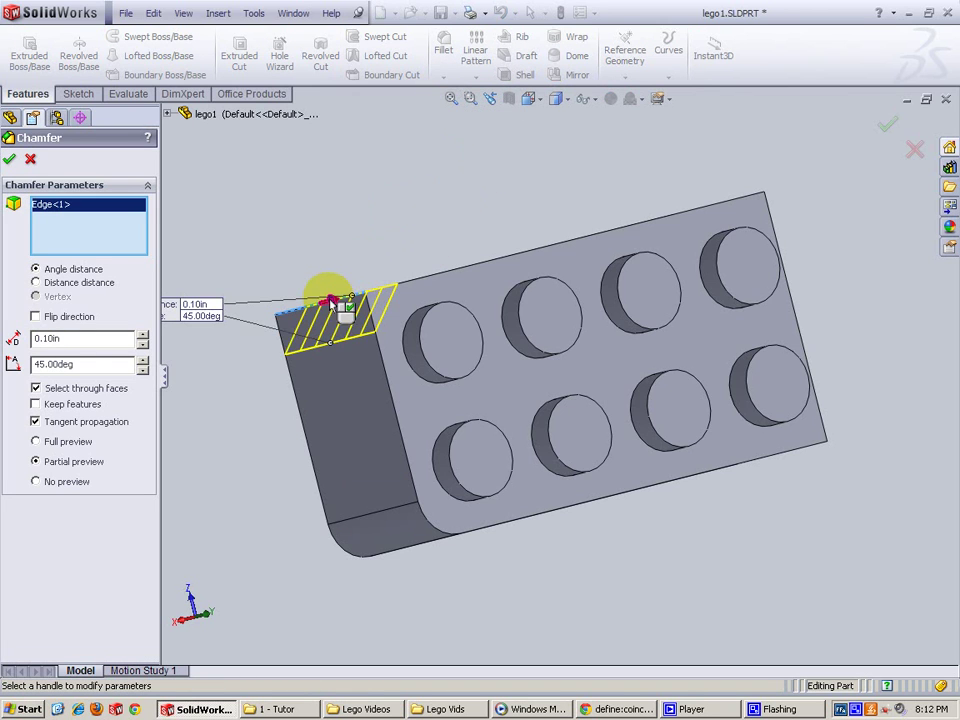
pyautogui.click(33, 338)
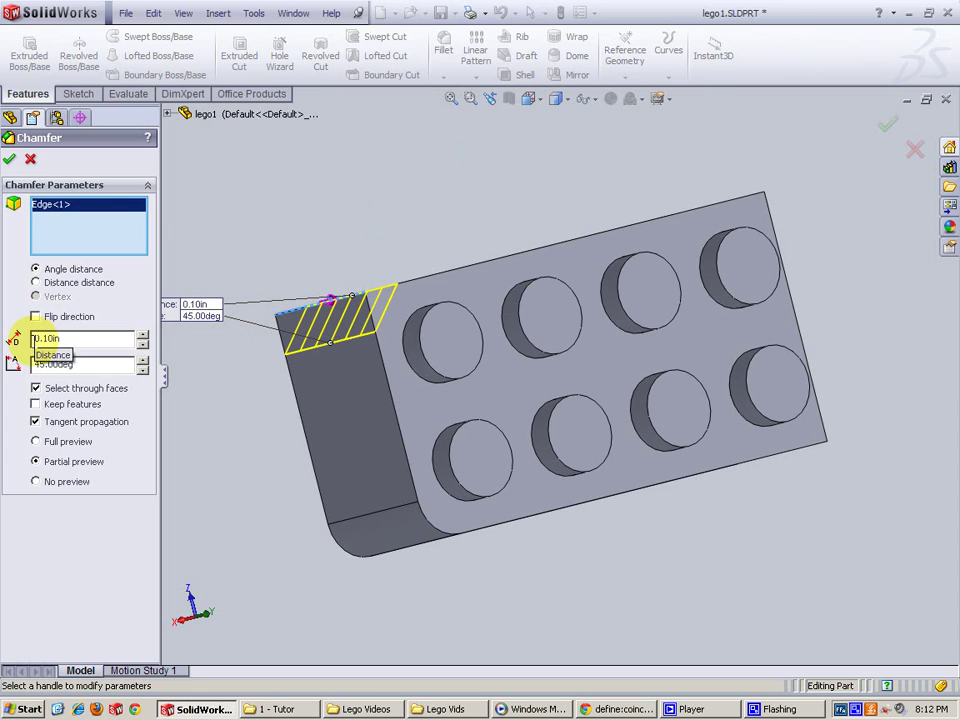
pyautogui.click(9, 159)
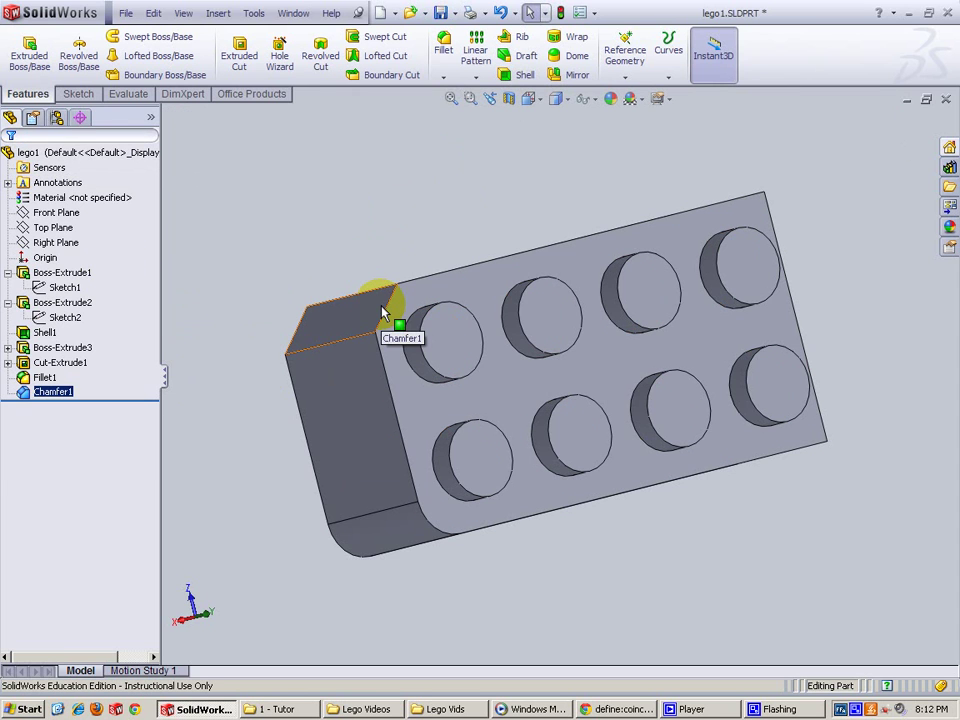
pyautogui.moveTo(383, 313); pyautogui.dragTo(259, 388, button='middle')
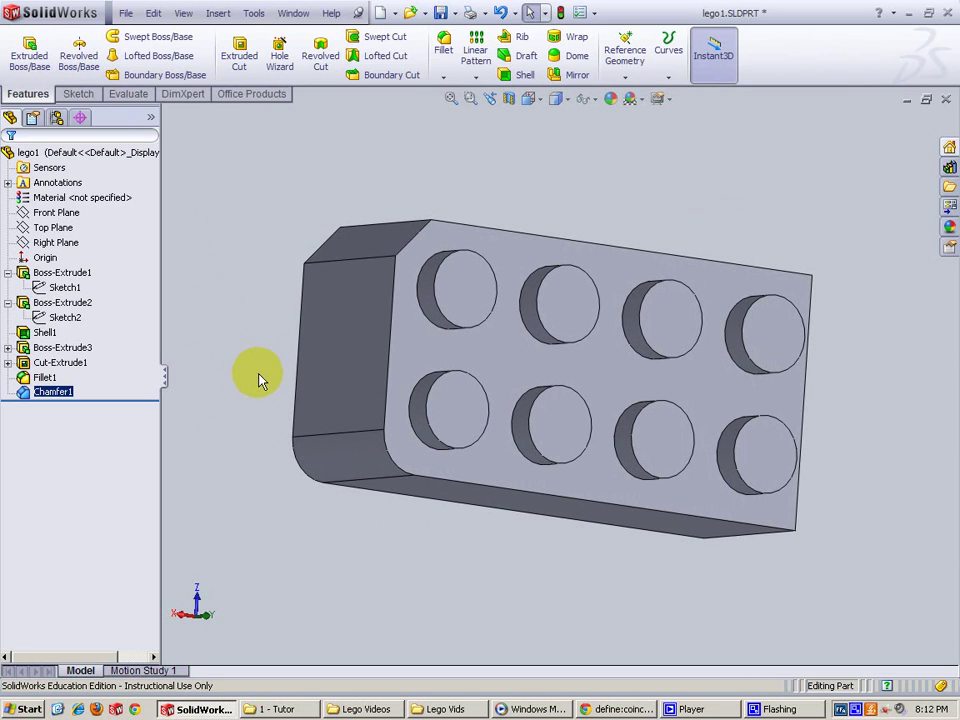
# Undo the corner chamfer and the corner fillet
pyautogui.click(153, 14)
pyautogui.click(155, 35)
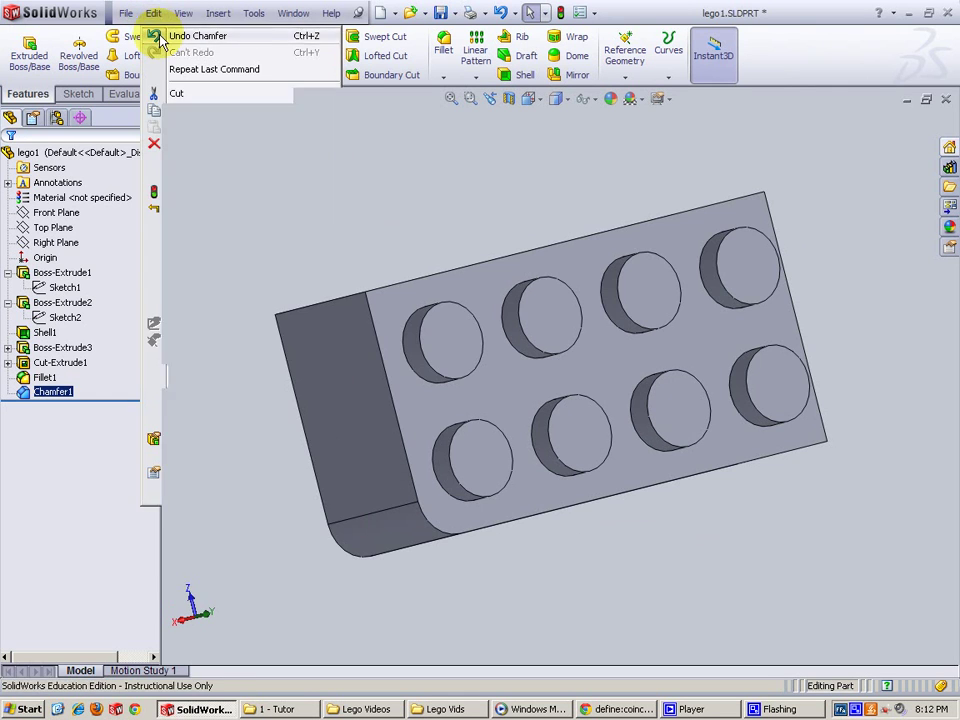
pyautogui.click(155, 15)
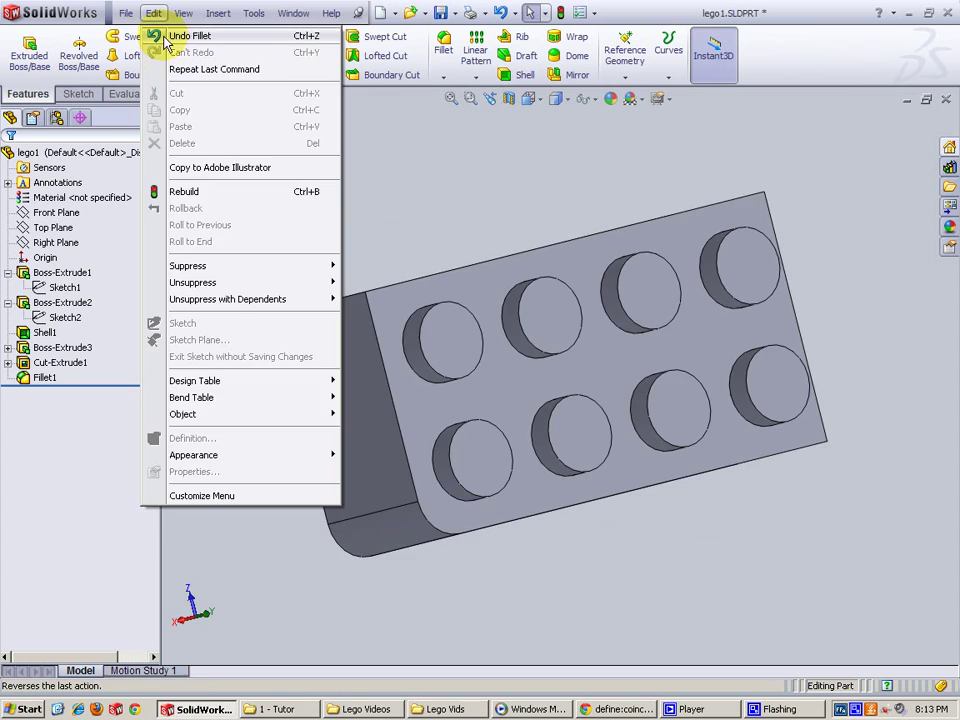
pyautogui.click(165, 36)
# Start a constant radius fillet with the top circular edges of all eight studs selected
pyautogui.moveTo(454, 506); pyautogui.dragTo(460, 360, button='middle')
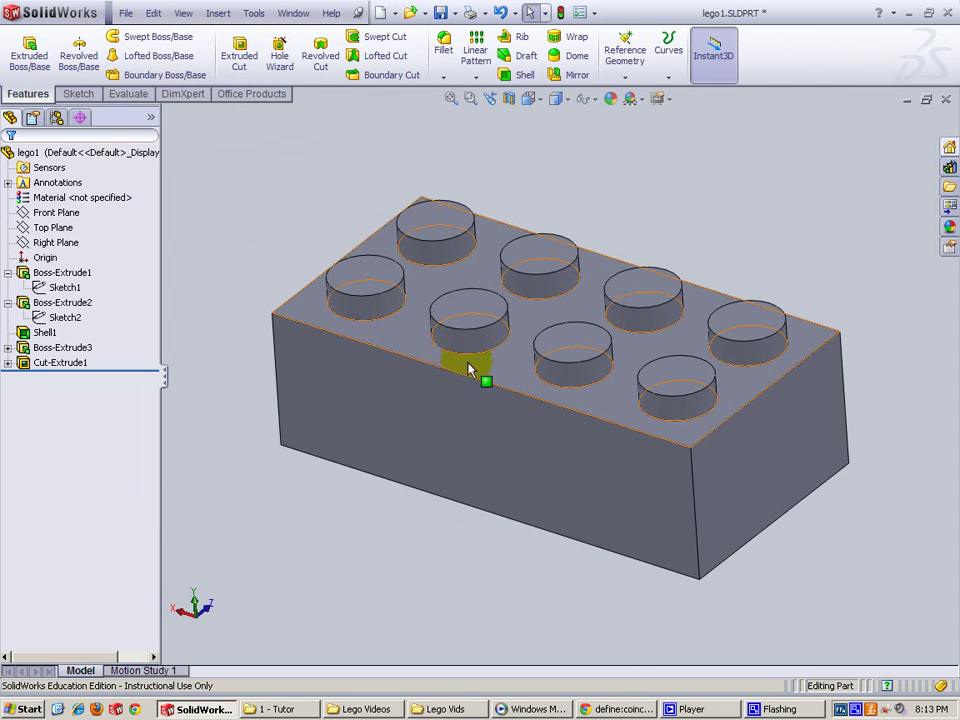
pyautogui.click(446, 55)
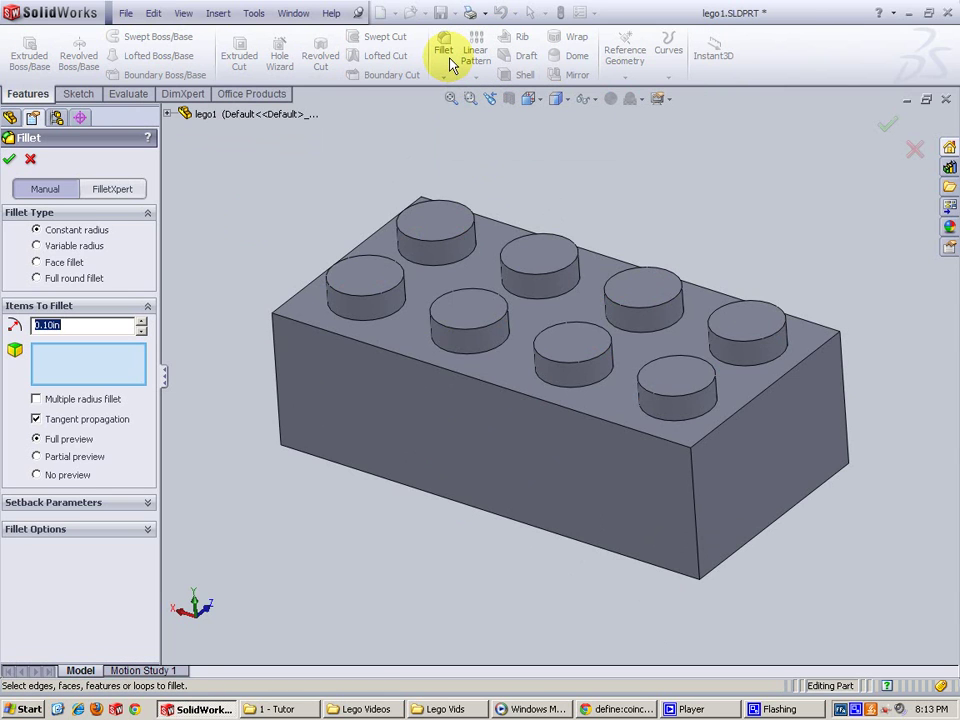
pyautogui.click(391, 296)
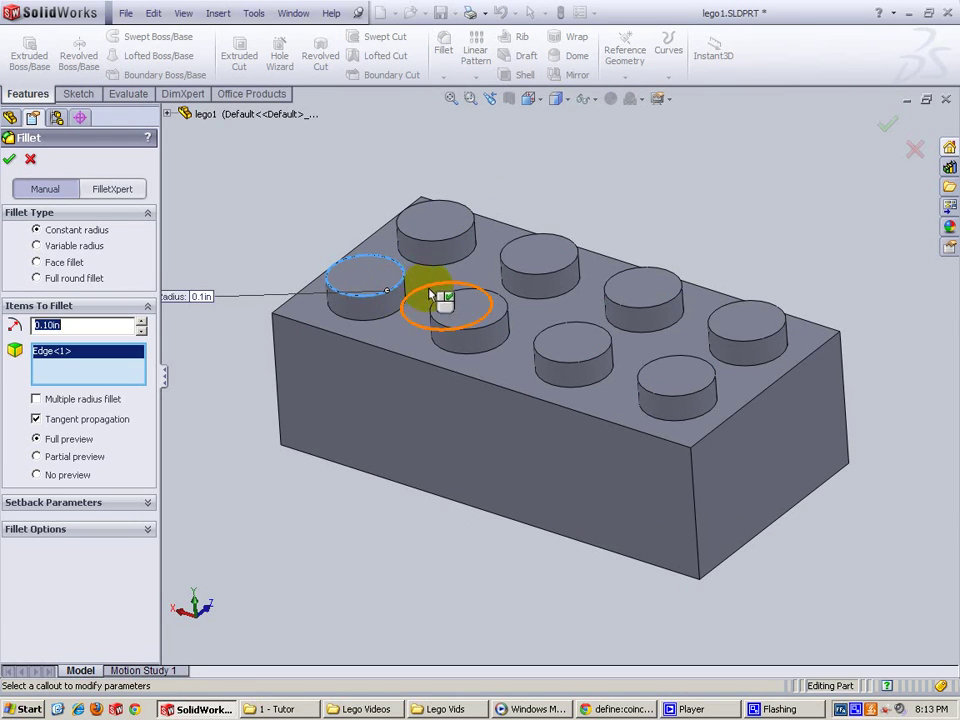
pyautogui.click(455, 243)
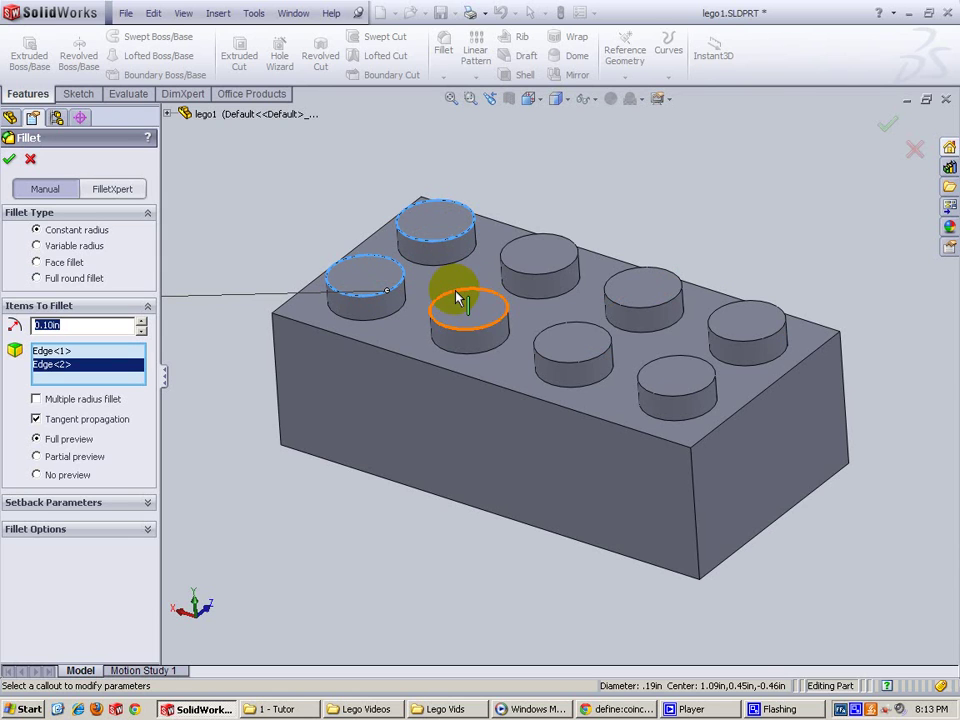
pyautogui.click(457, 296)
pyautogui.click(518, 279)
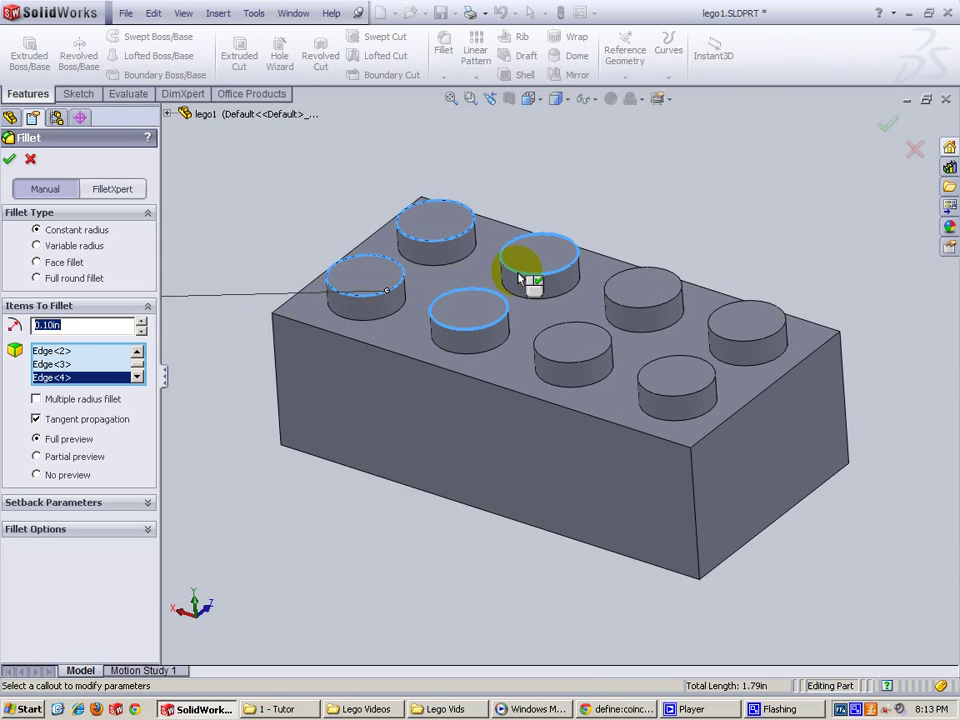
pyautogui.click(639, 330)
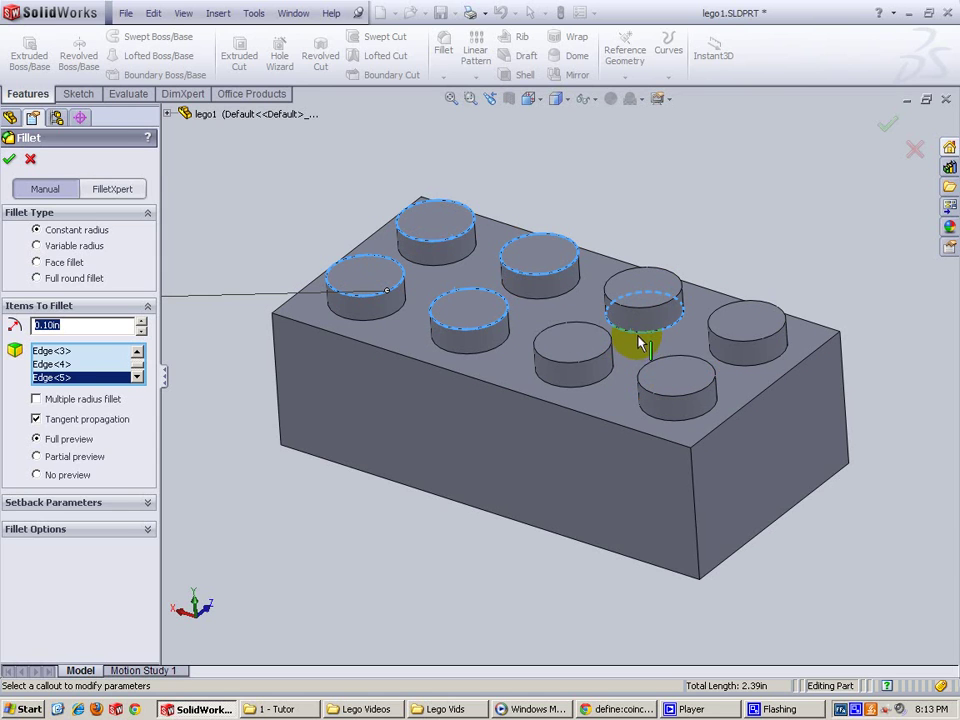
pyautogui.click(622, 334)
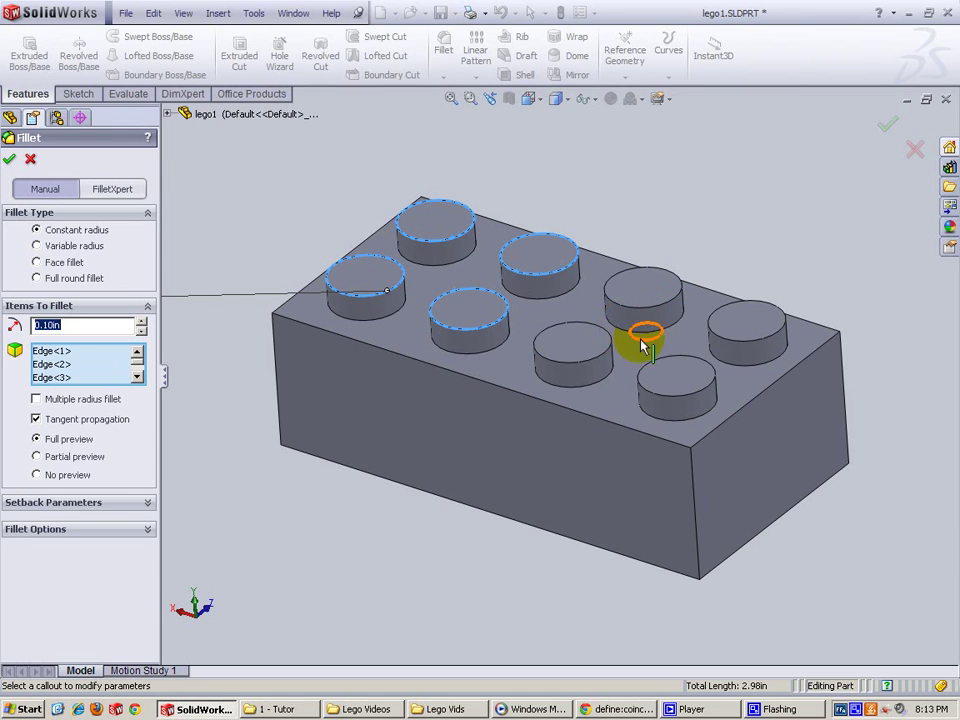
pyautogui.click(663, 315)
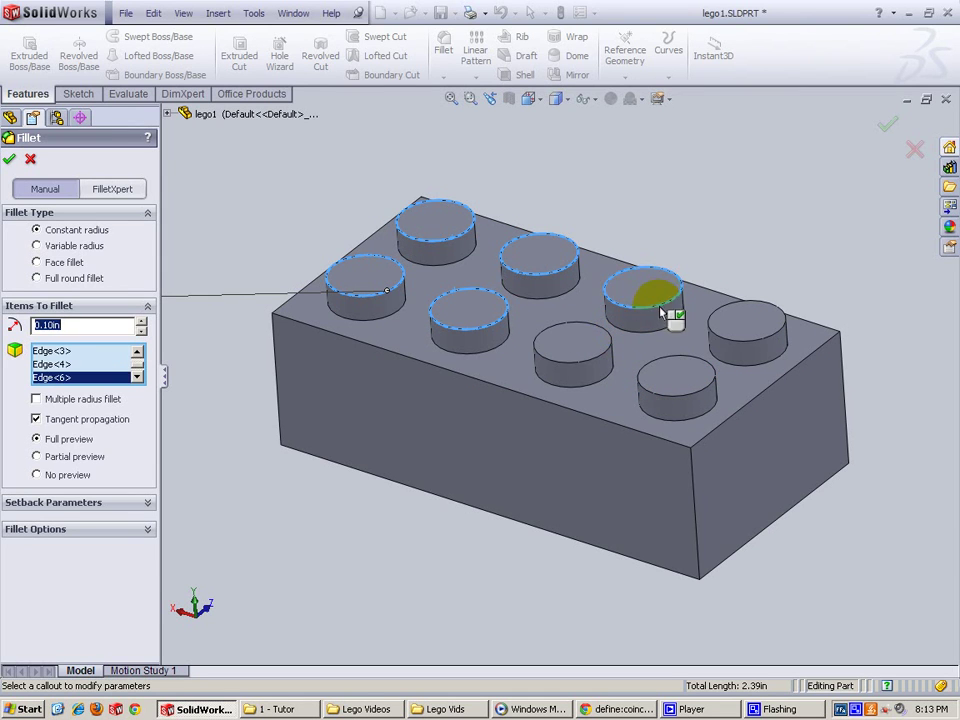
pyautogui.click(603, 358)
pyautogui.click(655, 392)
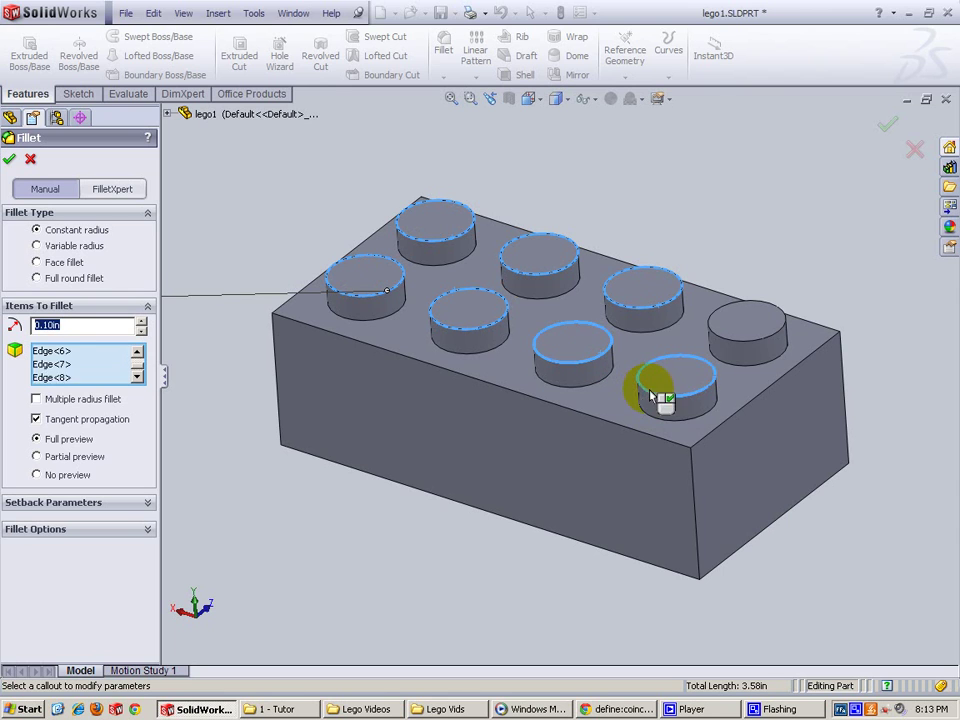
pyautogui.click(727, 340)
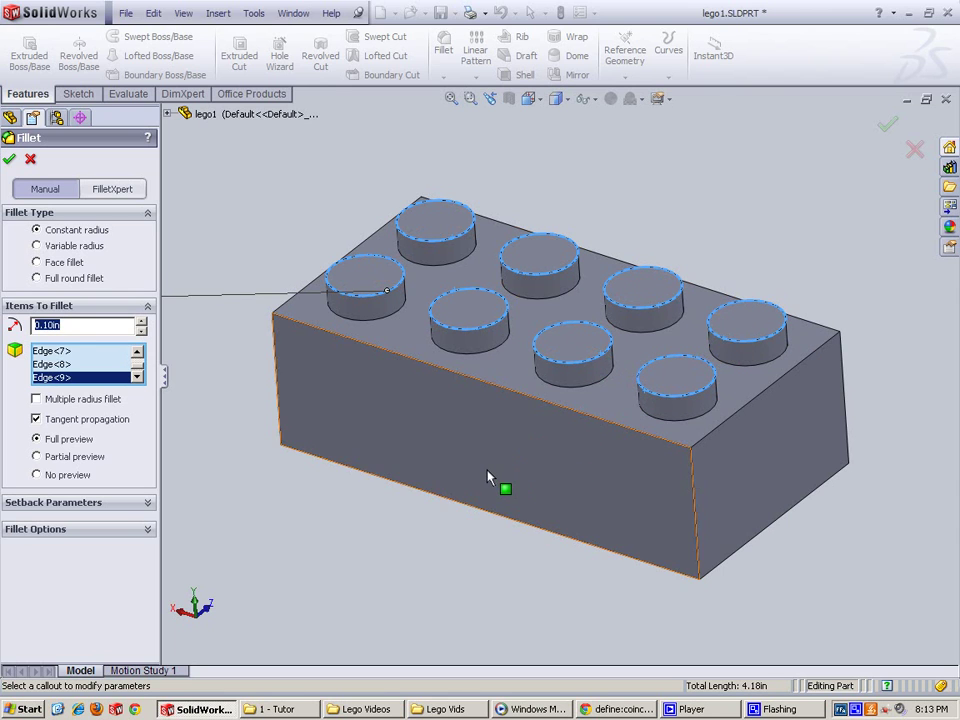
# Set the stud fillet radius to 0.01 in with full preview and apply the fillet
pyautogui.click(36, 440)
pyautogui.moveTo(403, 407); pyautogui.dragTo(470, 380, button='middle')
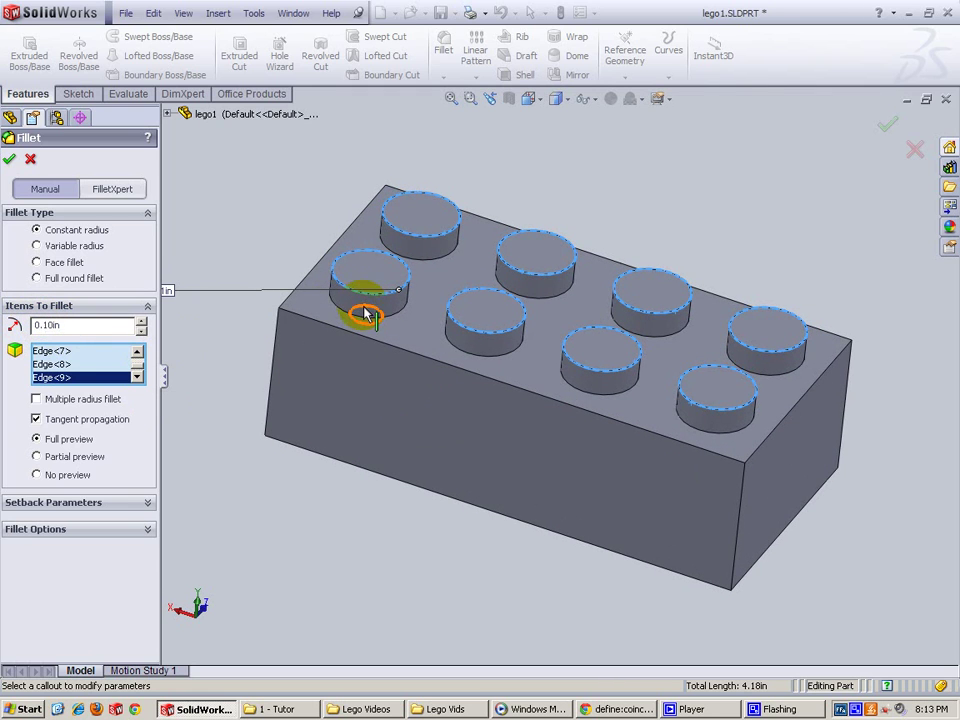
pyautogui.doubleClick(62, 325)
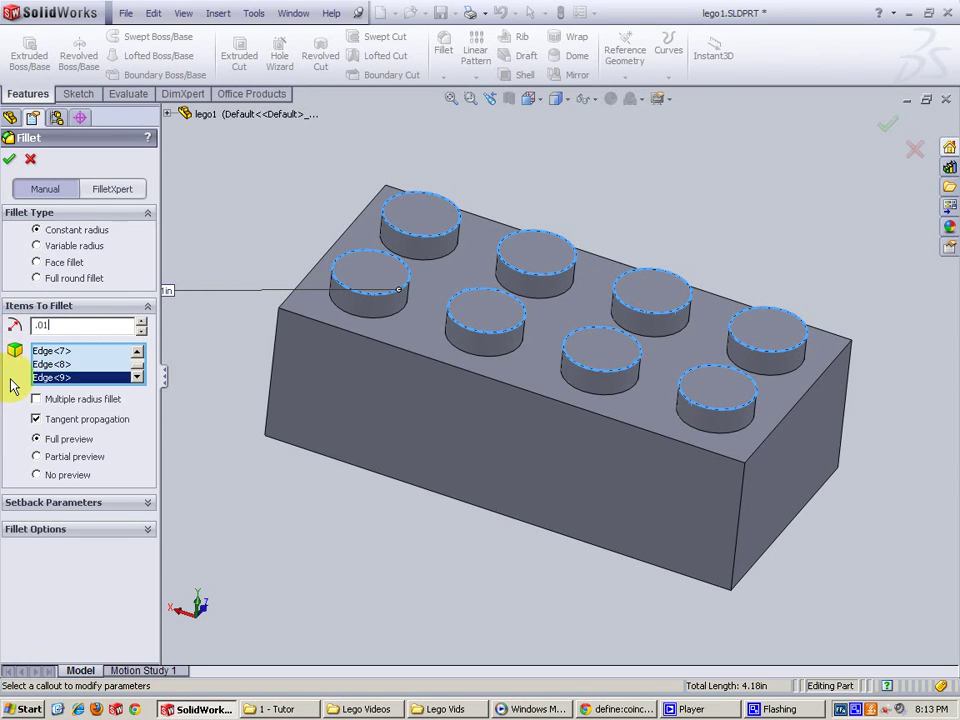
pyautogui.press('Return')
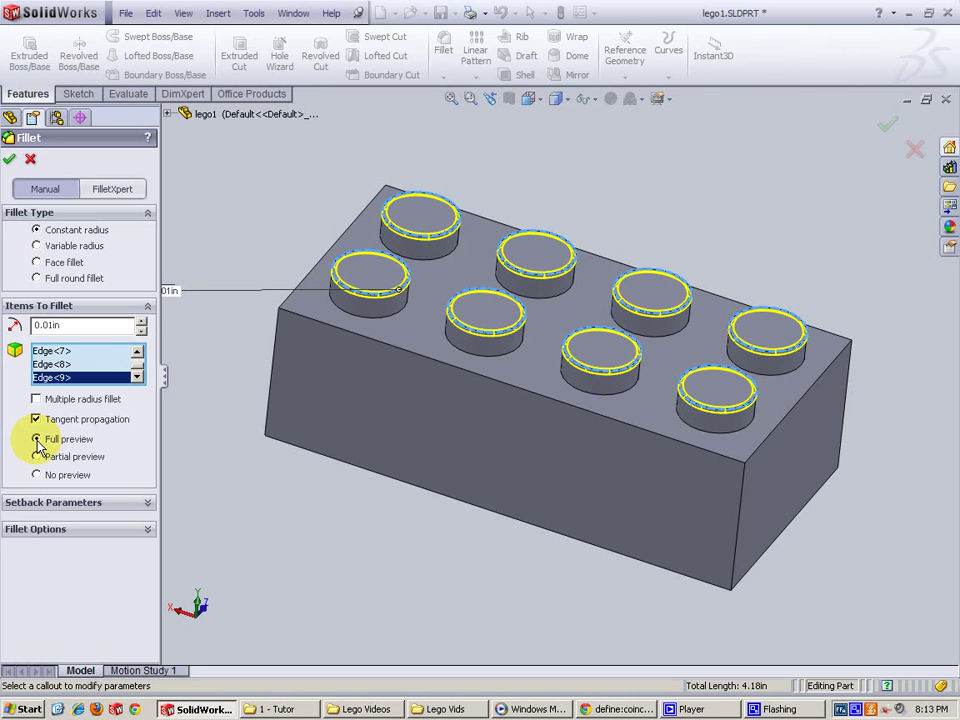
pyautogui.click(10, 162)
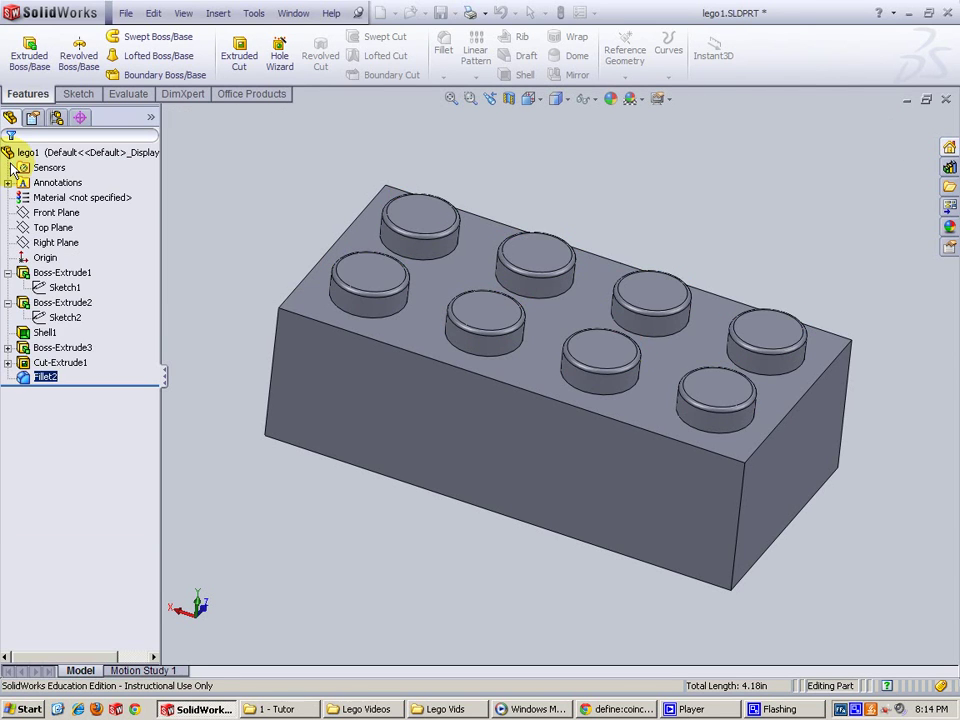
pyautogui.moveTo(461, 458); pyautogui.dragTo(420, 426, button='middle')
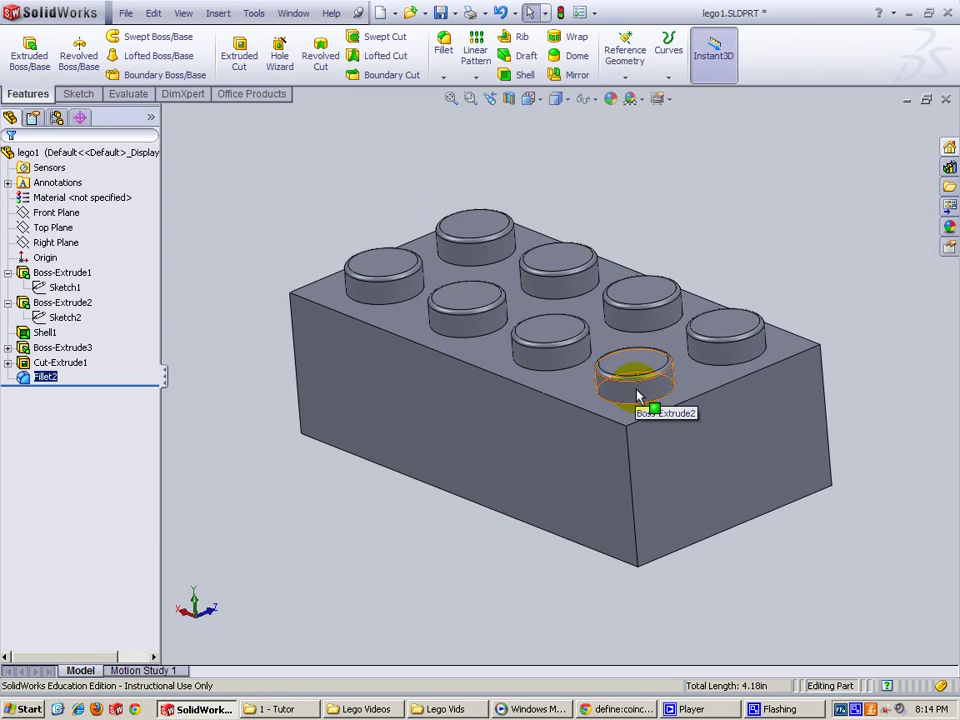
pyautogui.moveTo(542, 458); pyautogui.dragTo(589, 214, button='middle')
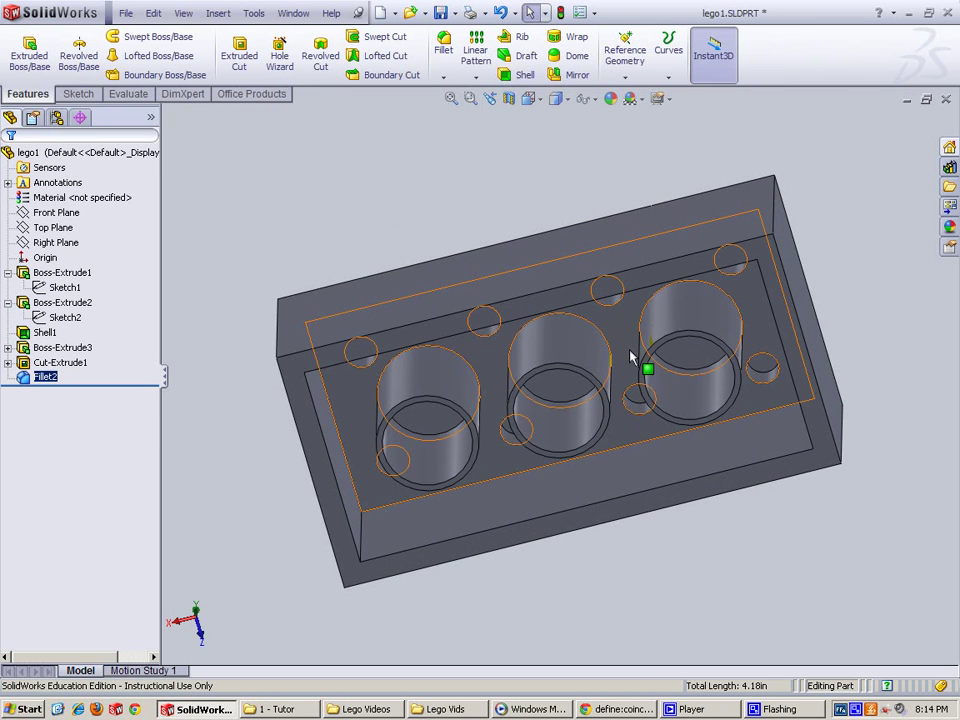
pyautogui.moveTo(598, 251); pyautogui.dragTo(538, 467, button='middle')
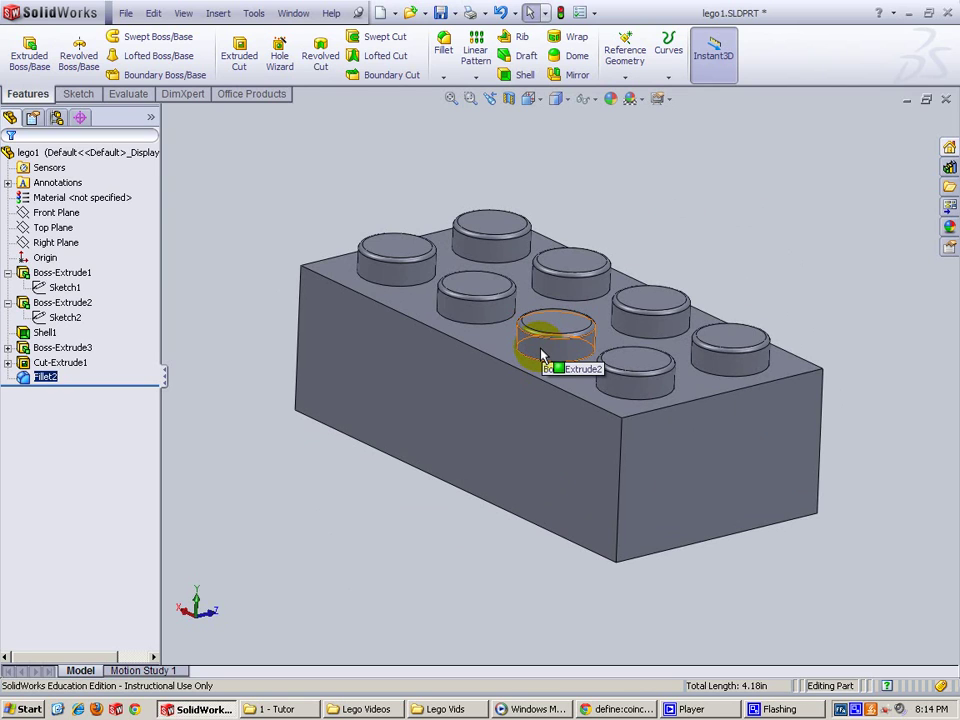
pyautogui.moveTo(540, 355); pyautogui.dragTo(463, 440, button='middle')
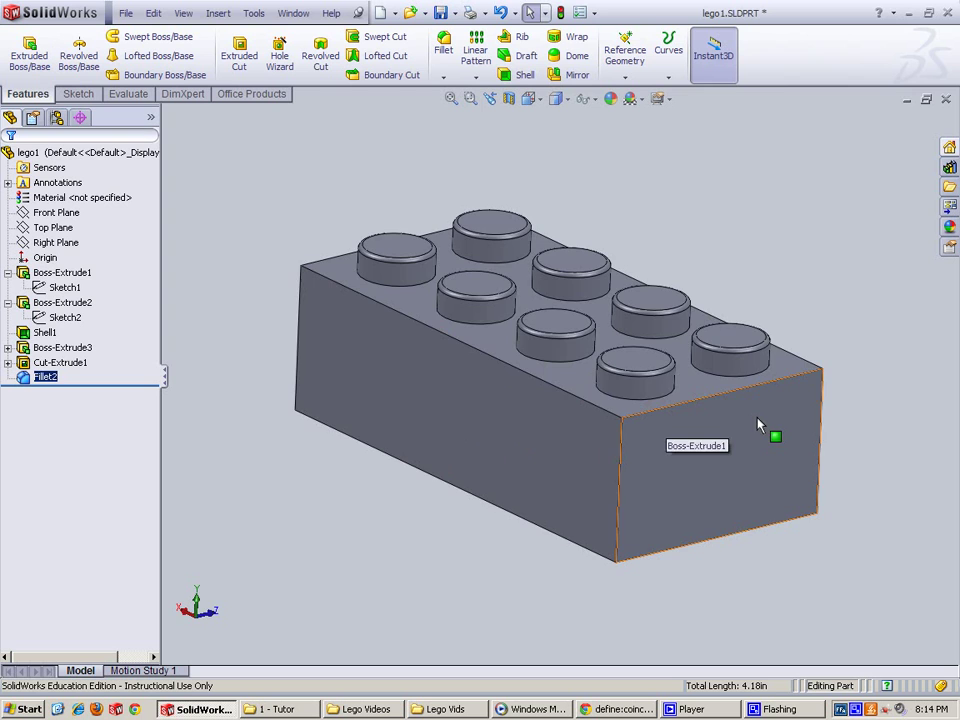
pyautogui.moveTo(759, 424); pyautogui.dragTo(798, 420, button='middle')
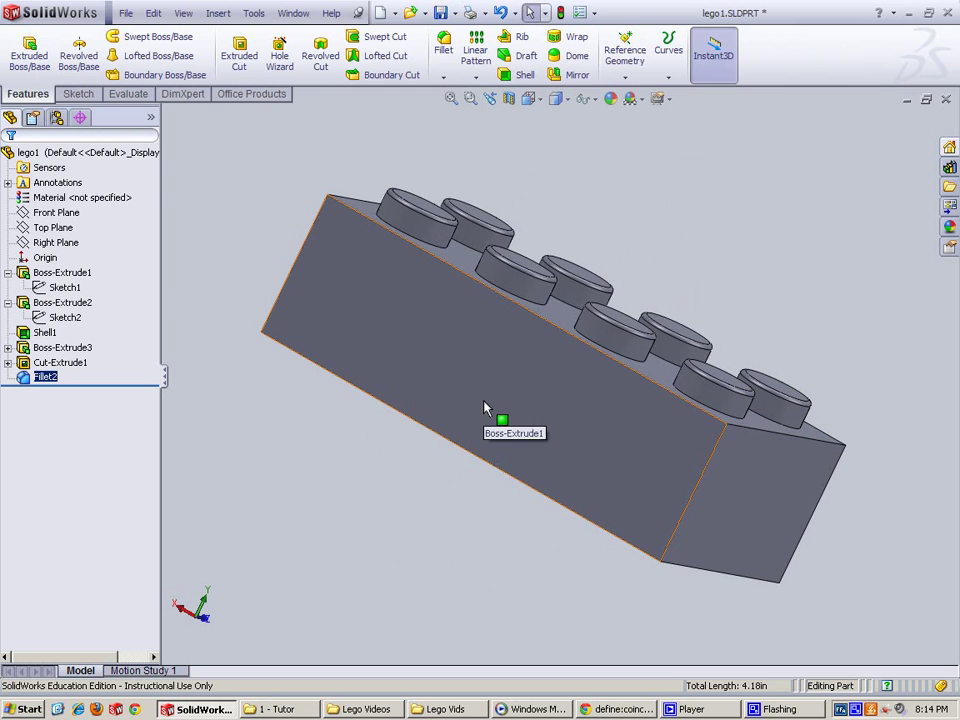
pyautogui.moveTo(484, 407); pyautogui.dragTo(472, 489, button='middle')
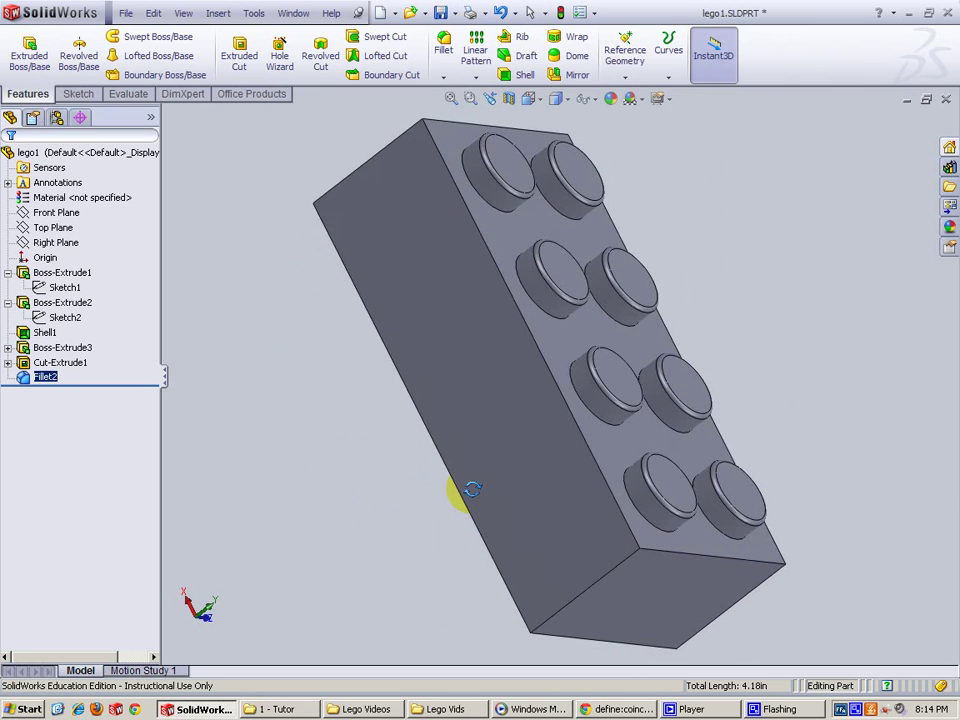